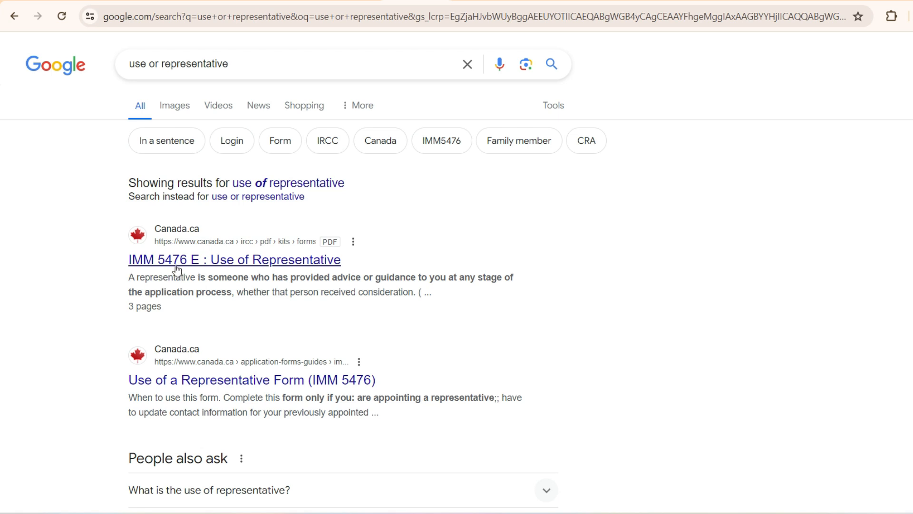
Save the linked IMM 5476 E Use of Representative PDF from the search results
right_click(293, 262)
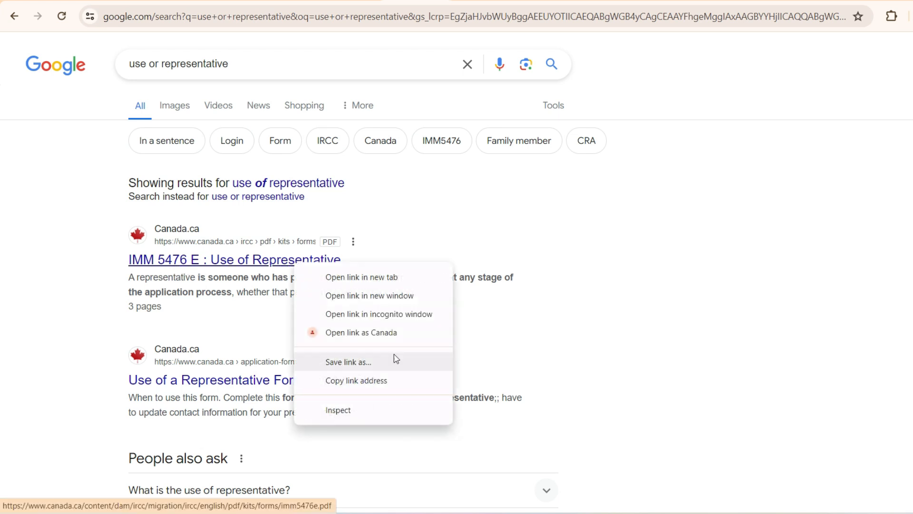
left_click(392, 366)
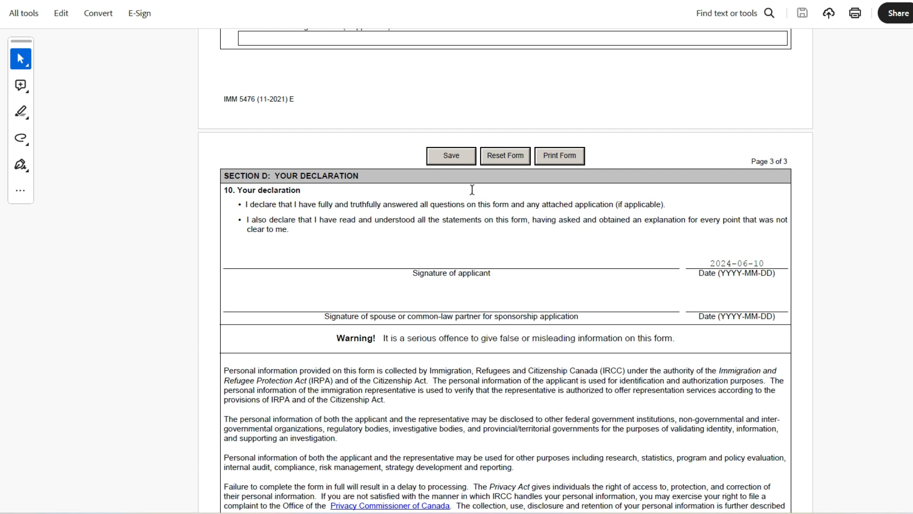
Review the representative's signature line and the form's opening statement about hiring a representative
scroll(447, 118, "up", 3)
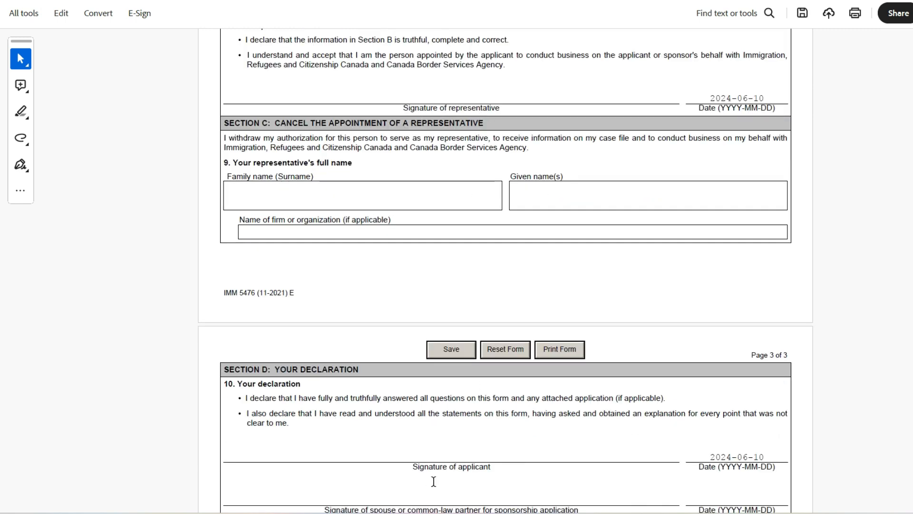
left_click(443, 101)
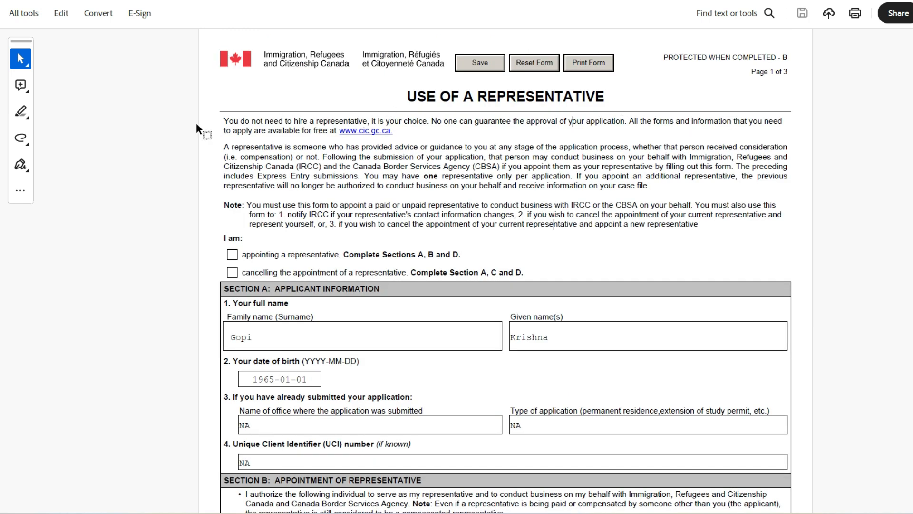
left_click_drag(227, 121, 423, 121)
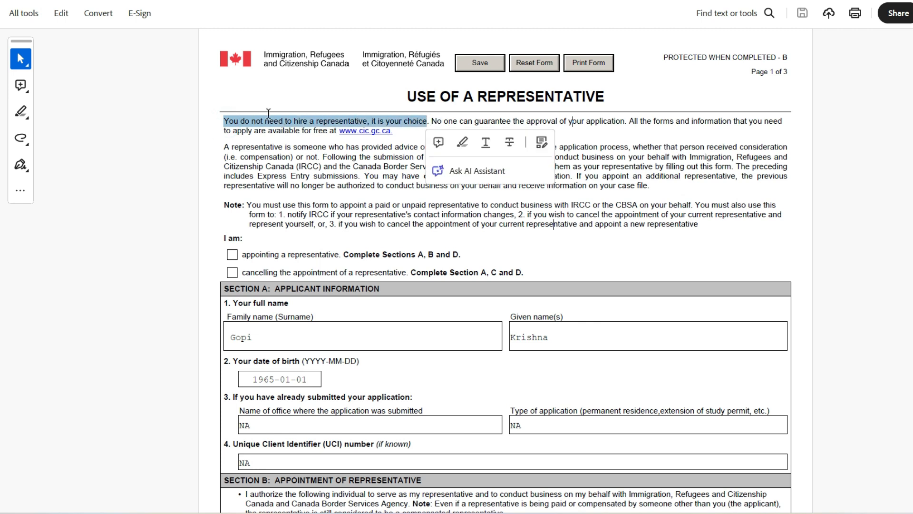
left_click(505, 123)
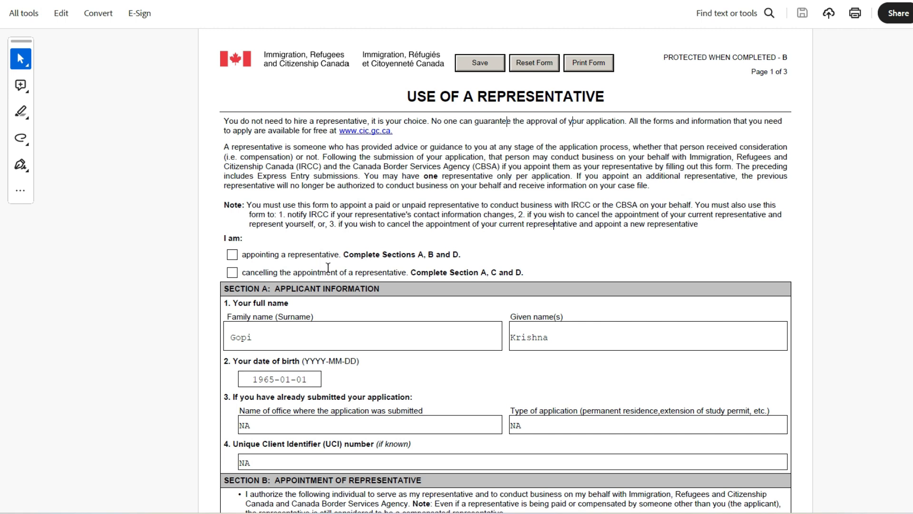
left_click(232, 272)
left_click(233, 273)
left_click(233, 258)
left_click(234, 258)
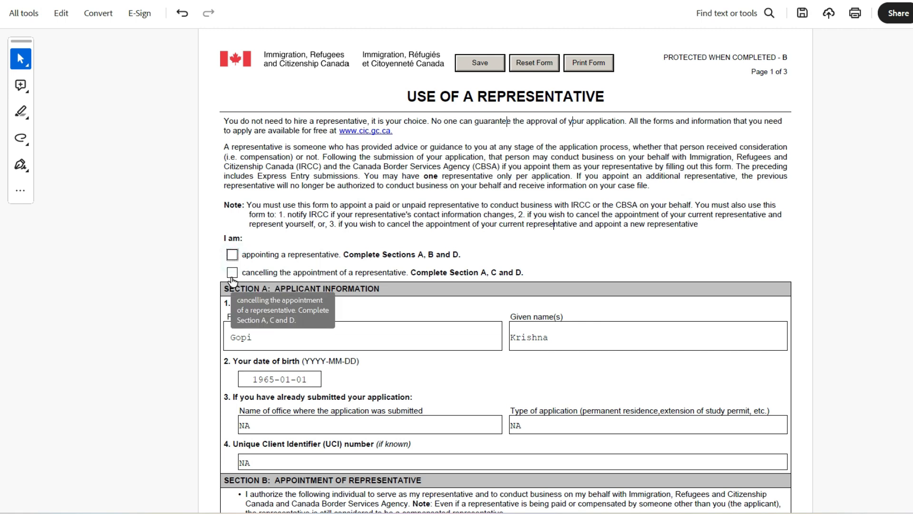
left_click(232, 277)
left_click(232, 276)
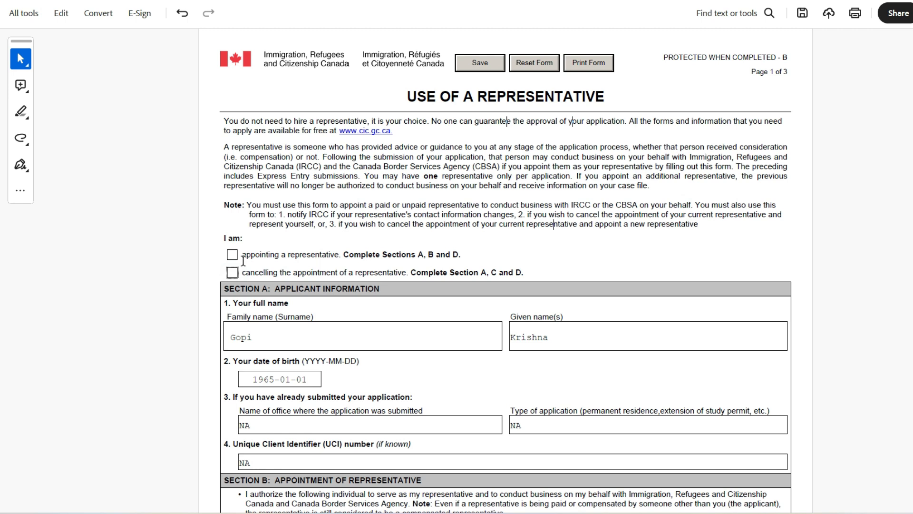
Mark the applicant as appointing a representative, leaving the cancelling option unticked
left_click(232, 256)
left_click(232, 274)
left_click(232, 256)
left_click_drag(465, 254, 364, 260)
left_click_drag(308, 263, 309, 265)
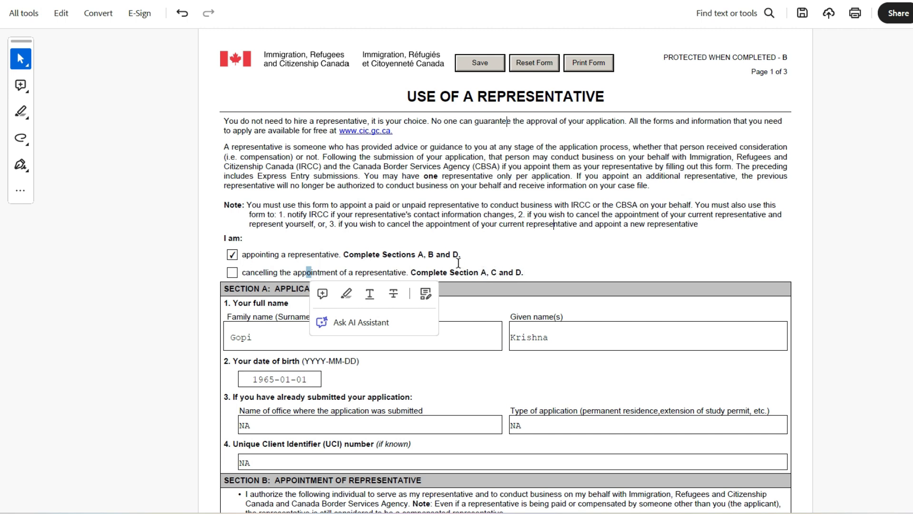
left_click(586, 265)
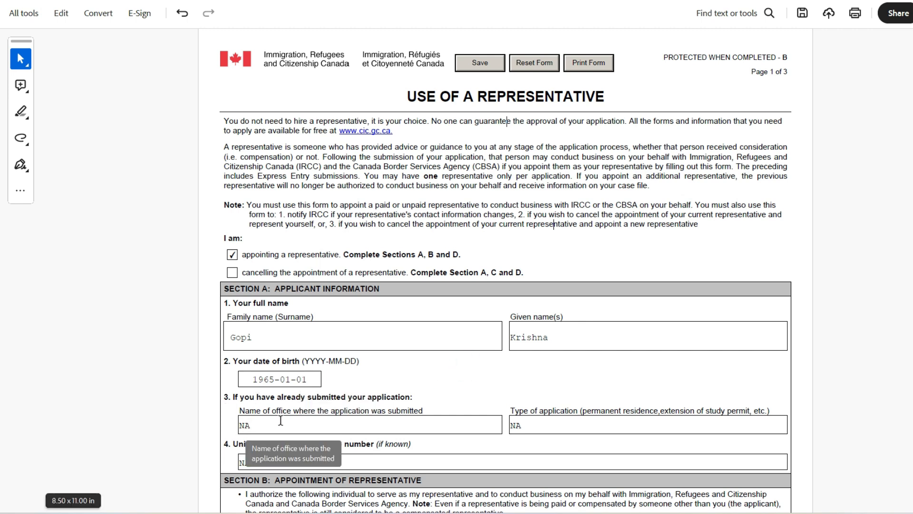
Clear the office name and application type entries in question 3 about an already submitted application
left_click(246, 425)
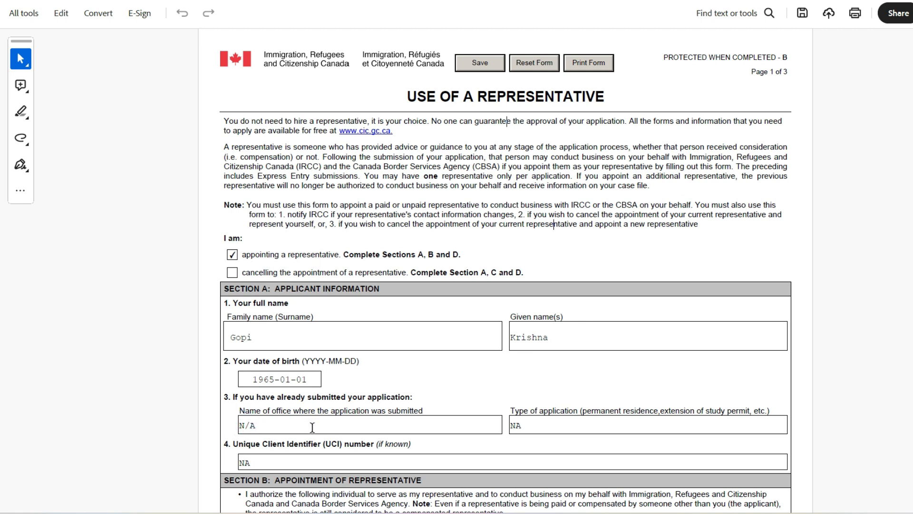
key("BackSpace")
left_click(268, 425)
left_click_drag(268, 425, 179, 423)
key("BackSpace")
left_click_drag(539, 423, 498, 423)
key("BackSpace")
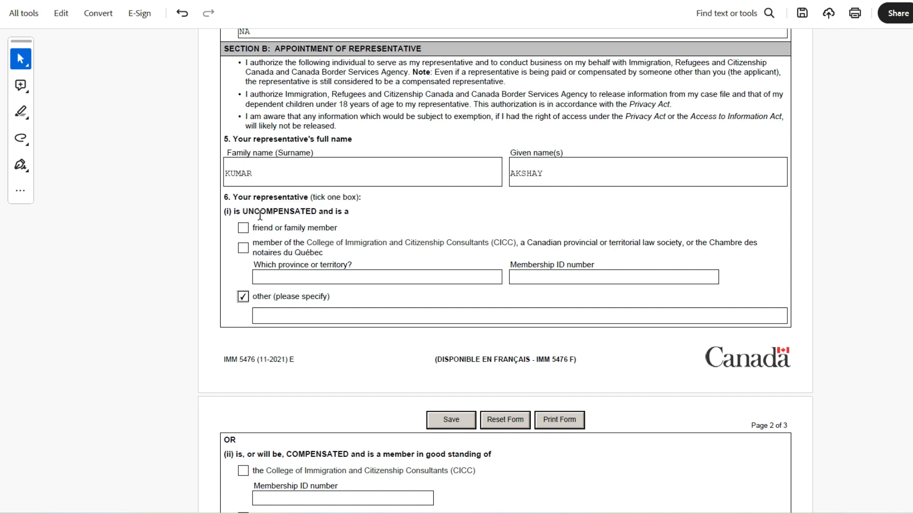
Mark the representative in question 6 as an uncompensated friend or family member
left_click(243, 228)
left_click(243, 252)
left_click(243, 230)
scroll(224, 66, "down", 5)
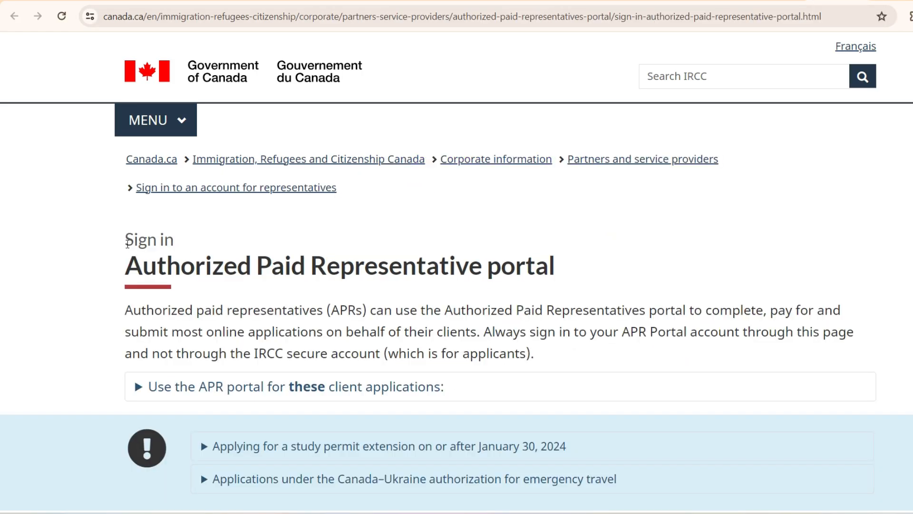
In the browser, review the Authorized Paid Representative portal page and the guidance on checking whether a representative is authorized
left_click_drag(127, 243, 179, 243)
left_click_drag(559, 256, 426, 266)
left_click(515, 333)
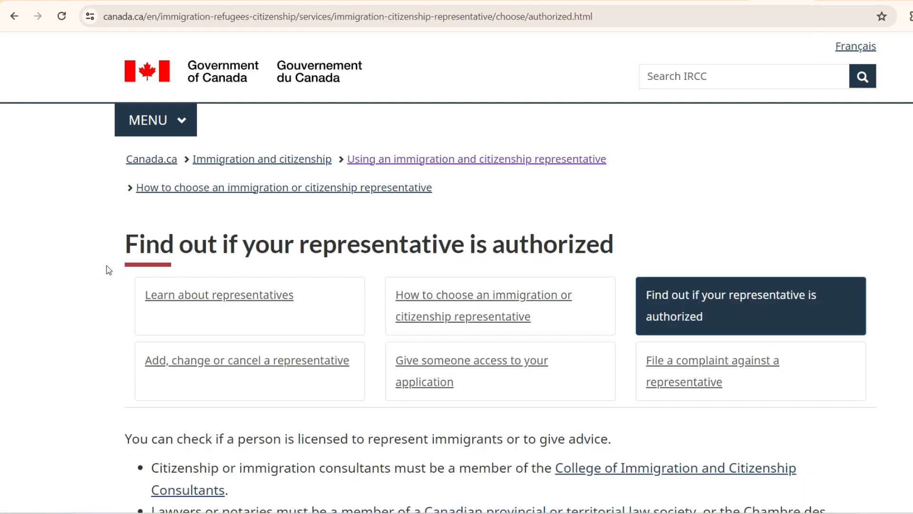
left_click_drag(117, 243, 699, 238)
left_click(700, 235)
scroll(2, 114, "down", 5)
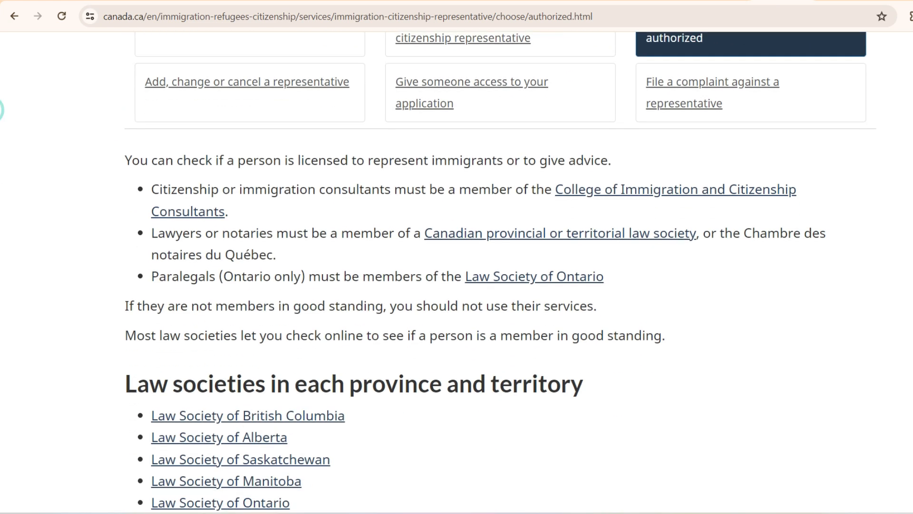
scroll(2, 109, "down", 1)
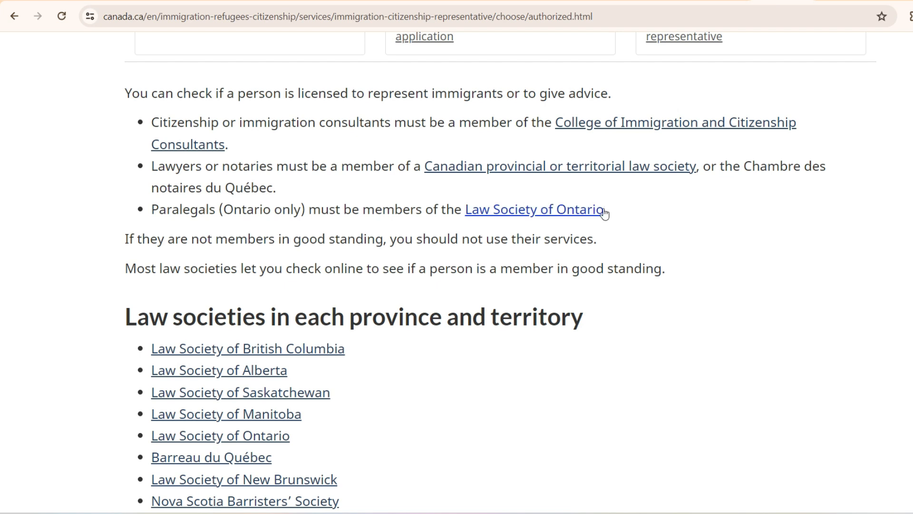
Follow the College of Immigration and Citizenship Consultants link to its Public Register and open the RCIC search
right_click(690, 121)
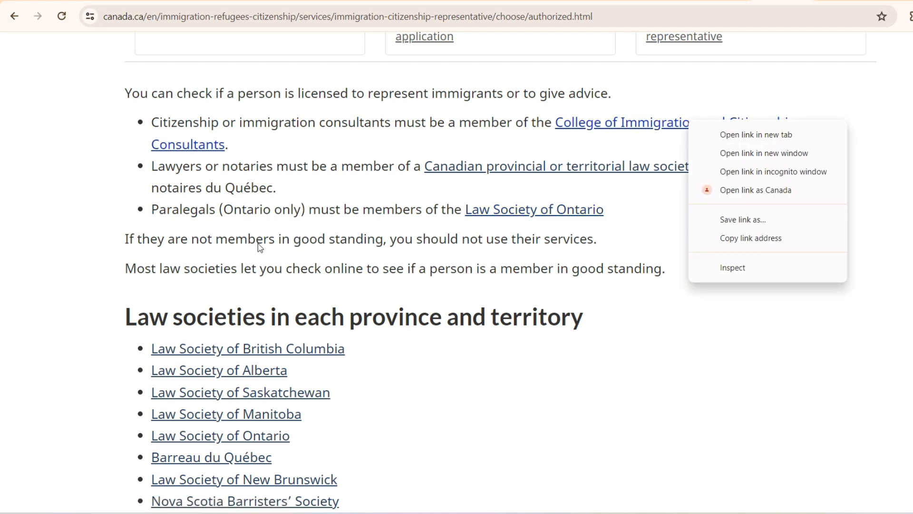
left_click(798, 138)
left_click(793, 127)
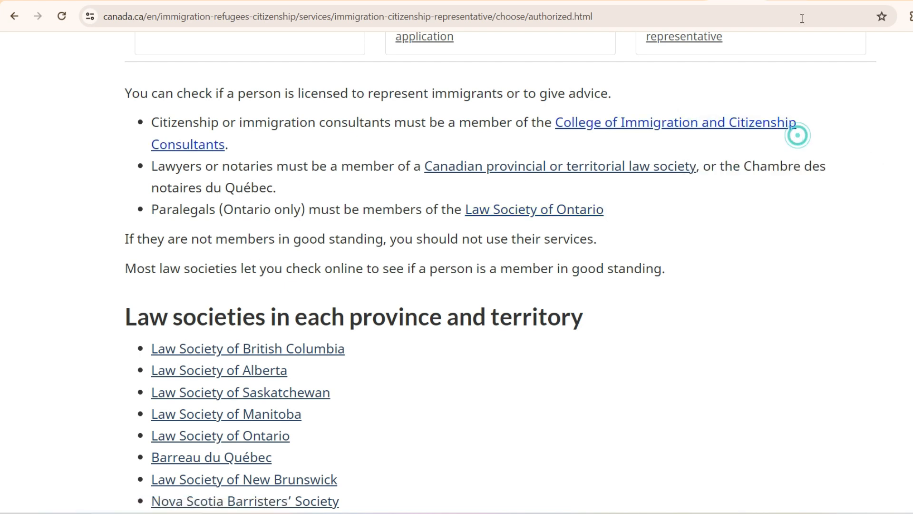
scroll(1, 85, "down", 20)
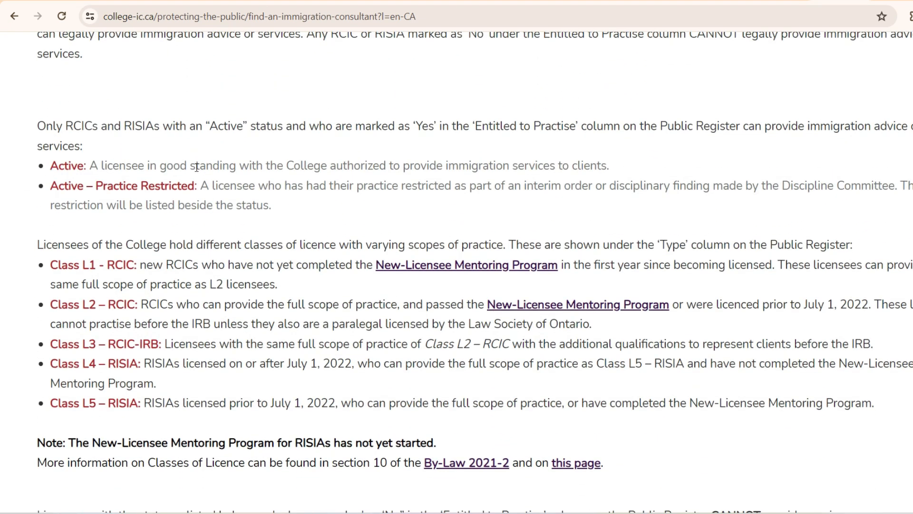
scroll(114, 283, "up", 20)
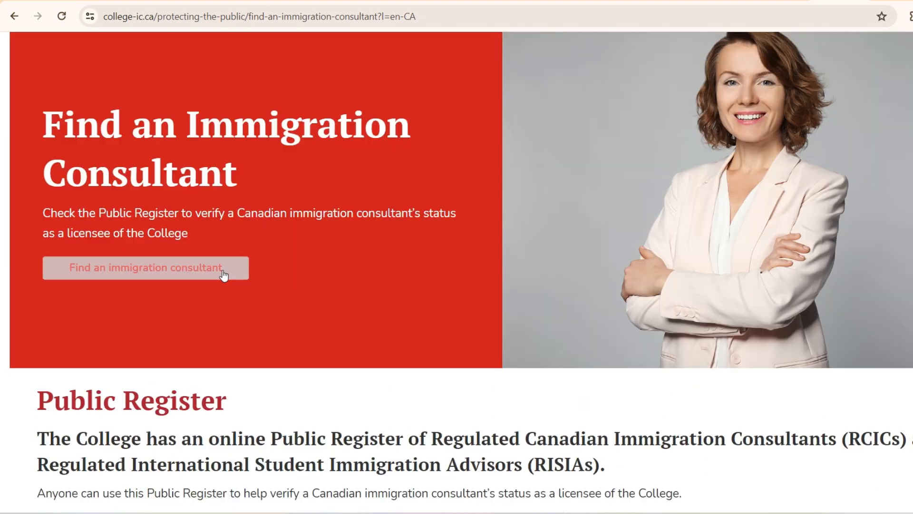
left_click(223, 270)
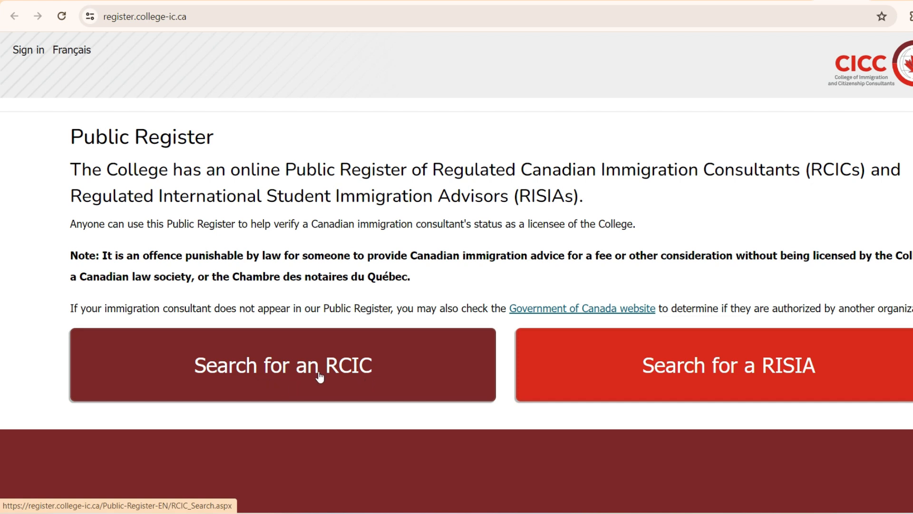
left_click(319, 376)
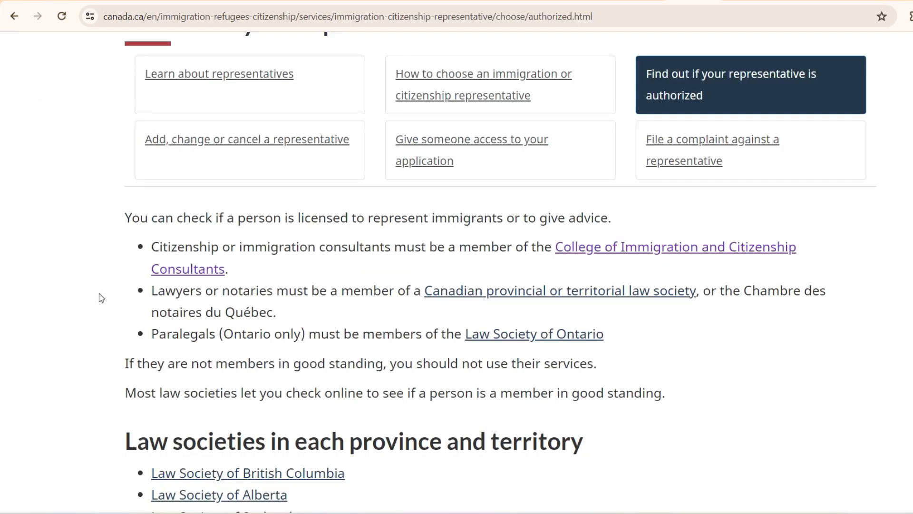
Examine the membership requirements for consultants, lawyers, notaries and paralegals on the authorized representative page
left_click_drag(125, 217, 715, 394)
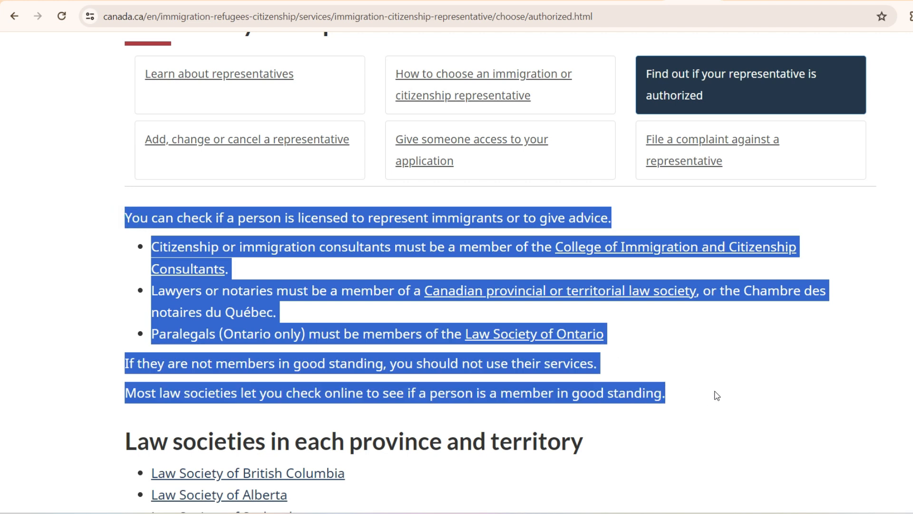
left_click(717, 391)
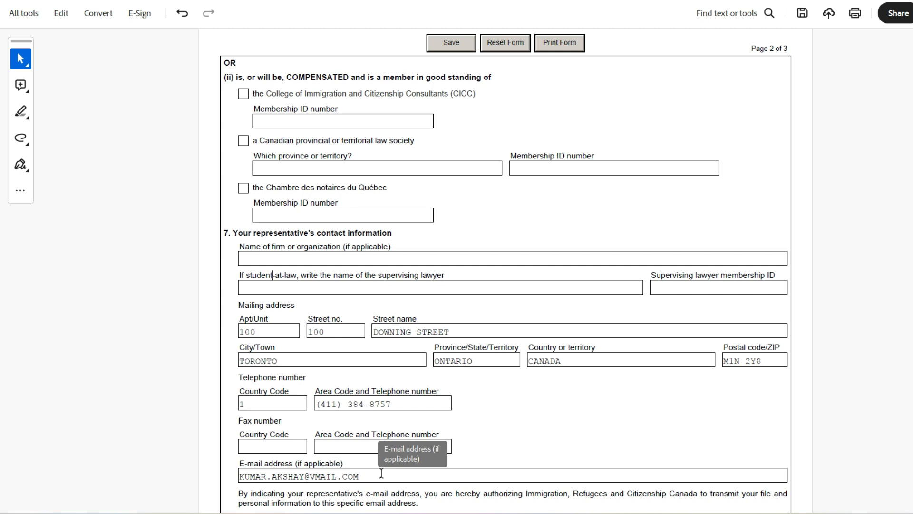
In the PDF form, delete the typed name from the representative's signature line in question 8
scroll(382, 473, "down", 9)
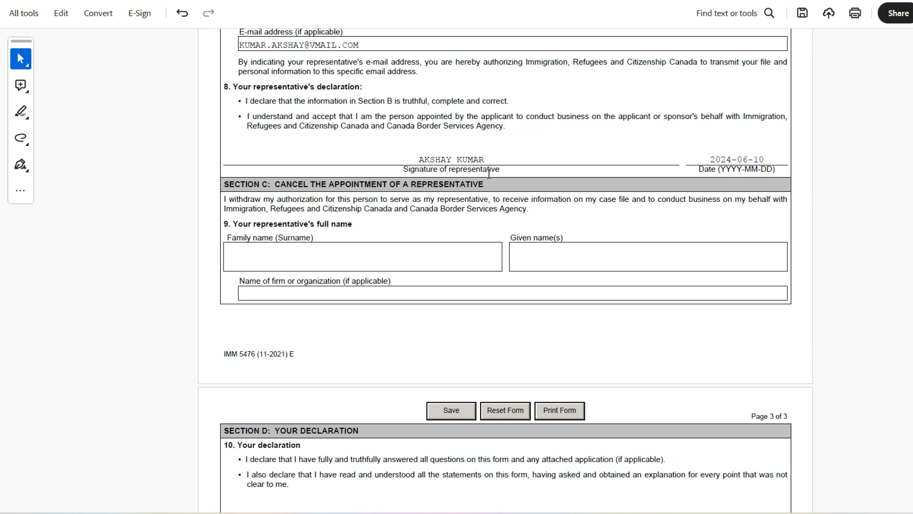
left_click_drag(419, 160, 486, 160)
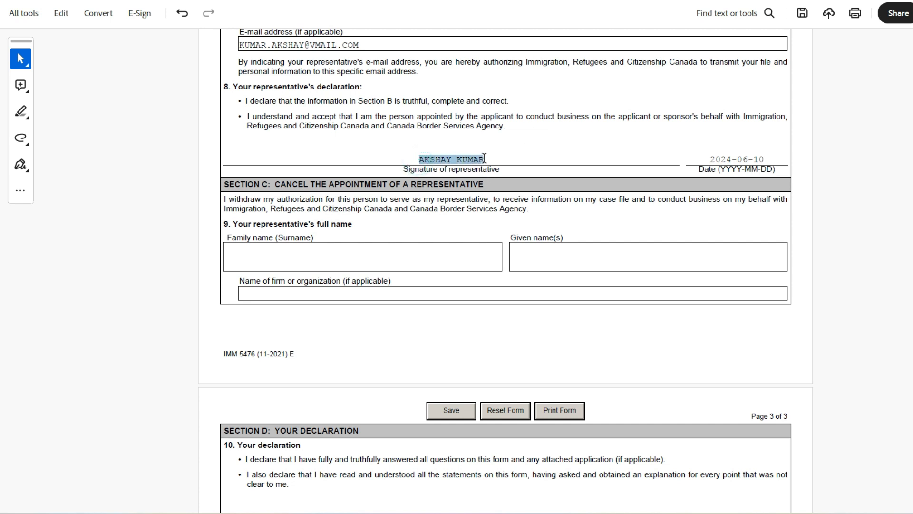
left_click(519, 157)
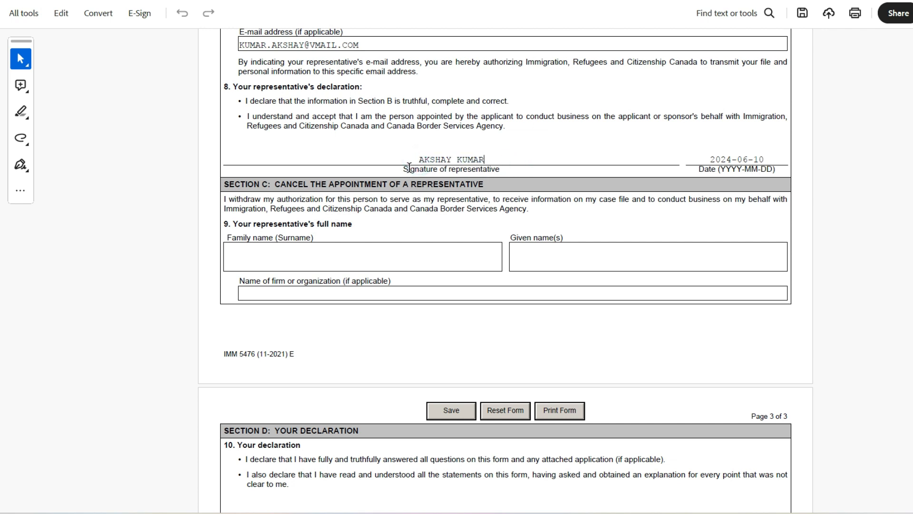
left_click_drag(422, 159, 505, 156)
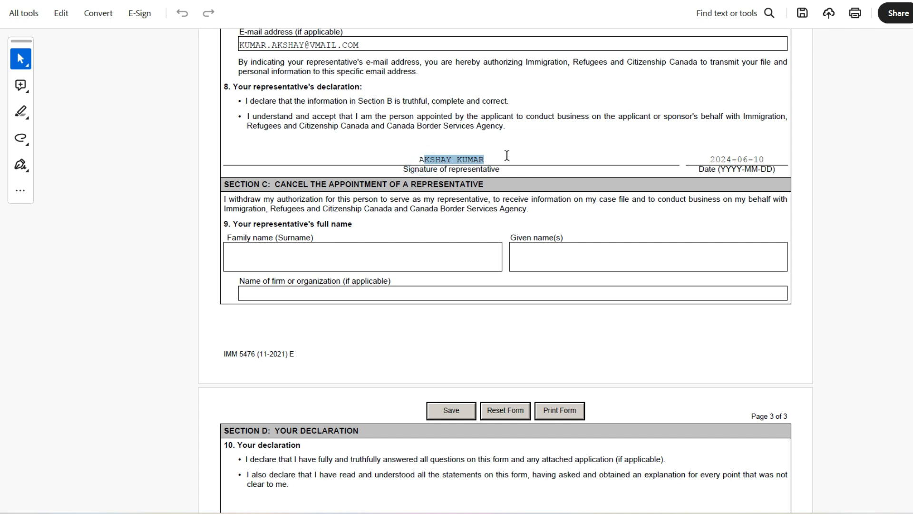
left_click(507, 156)
key("BackSpace")
key("BackSpace")
key("BackSpace")
key("BackSpace")
key("BackSpace")
key("BackSpace")
key("BackSpace")
key("BackSpace")
key("BackSpace")
key("BackSpace")
key("BackSpace")
key("BackSpace")
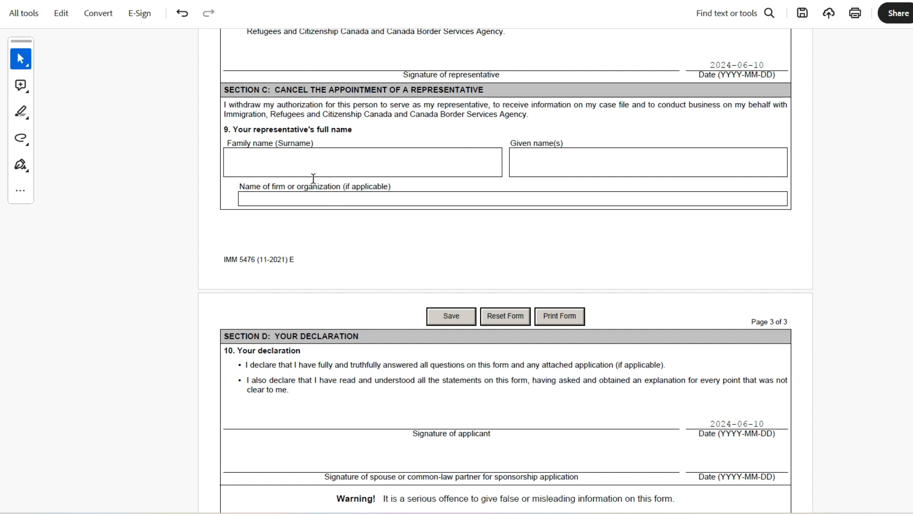
Review Section C and Section D, including the applicant and spouse signature lines and the privacy notice
scroll(389, 157, "down", 1)
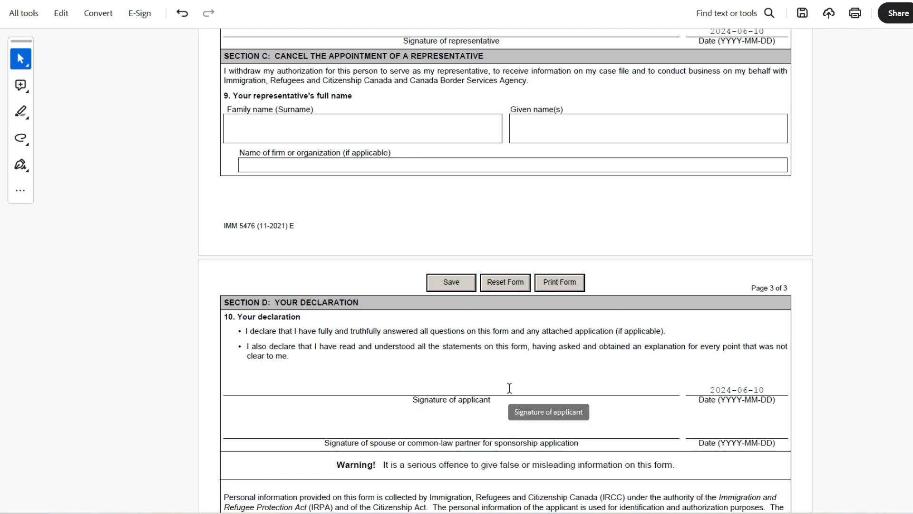
scroll(509, 389, "down", 3)
scroll(516, 381, "down", 6)
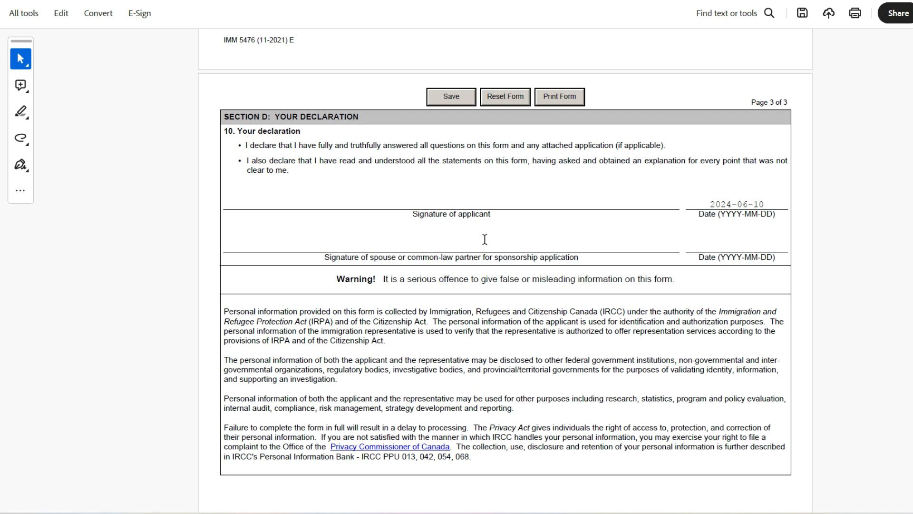
left_click(446, 203)
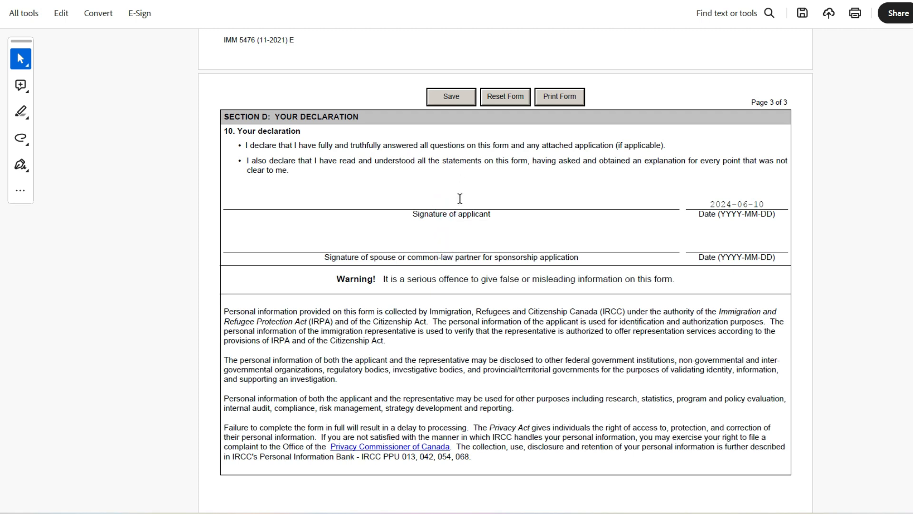
left_click(458, 247)
scroll(893, 441, "down", 3)
scroll(892, 442, "up", 2)
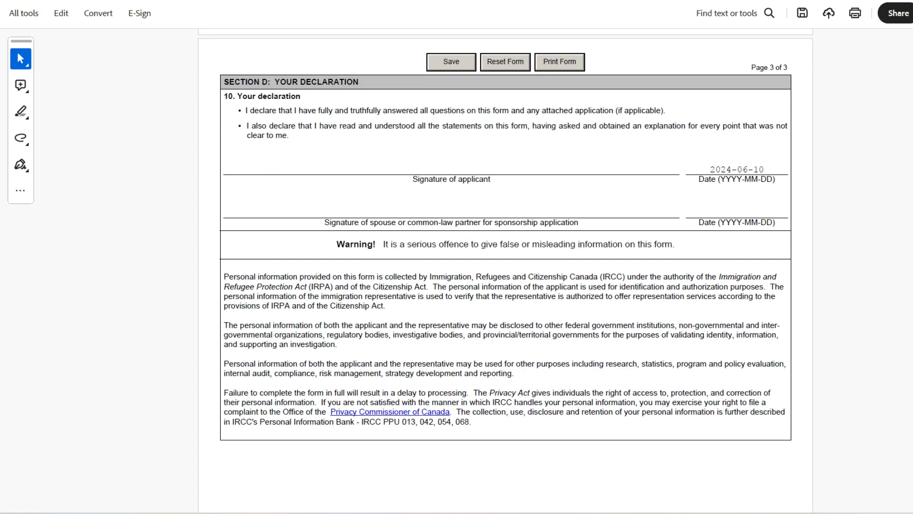
scroll(504, 271, "up", 20)
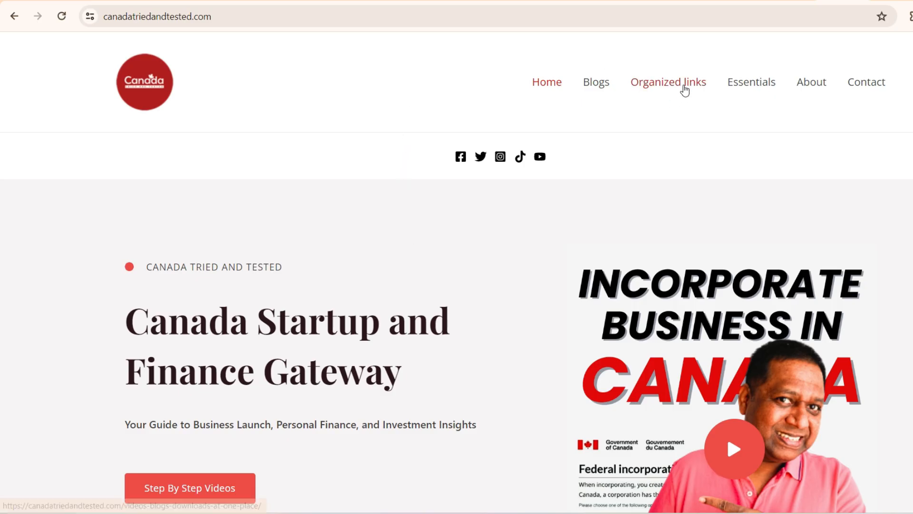
Open the Organized links page on canadatriedandtested.com in the browser and look through its topic lists
left_click(685, 88)
scroll(1, 137, "down", 4)
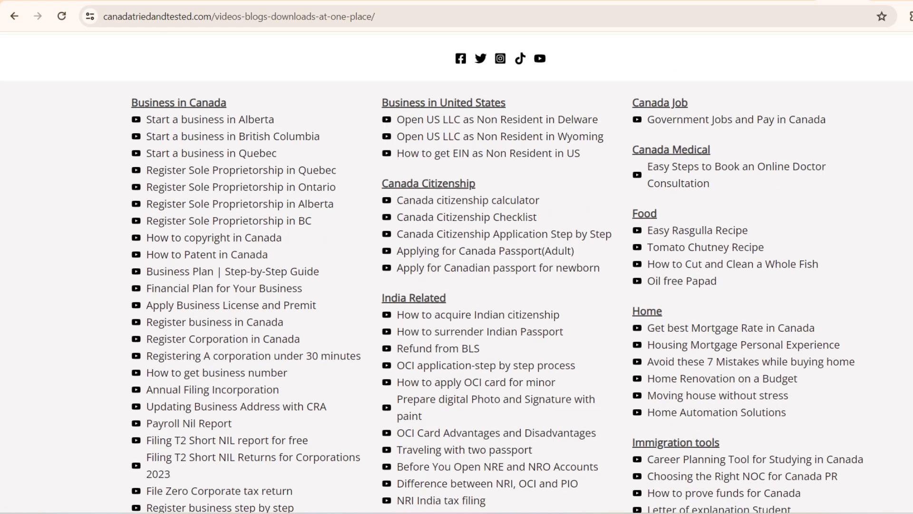
scroll(1, 138, "up", 1)
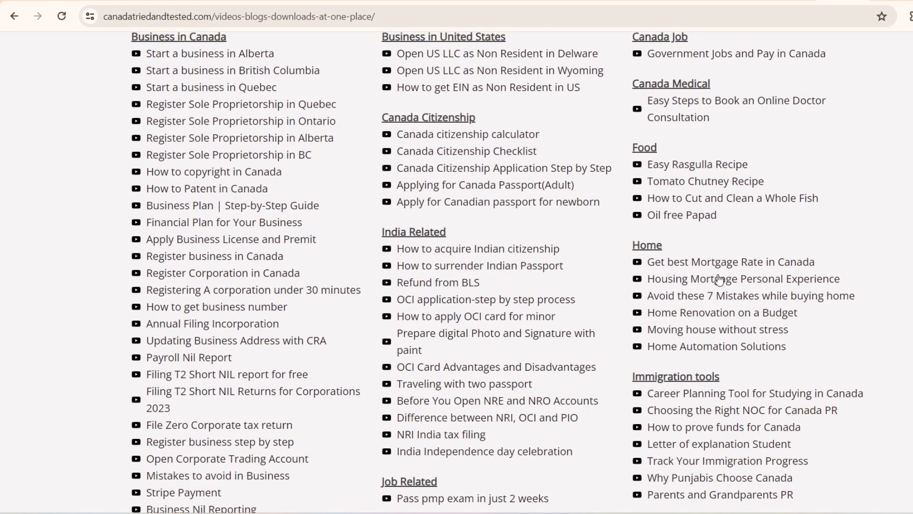
scroll(1, 174, "down", 9)
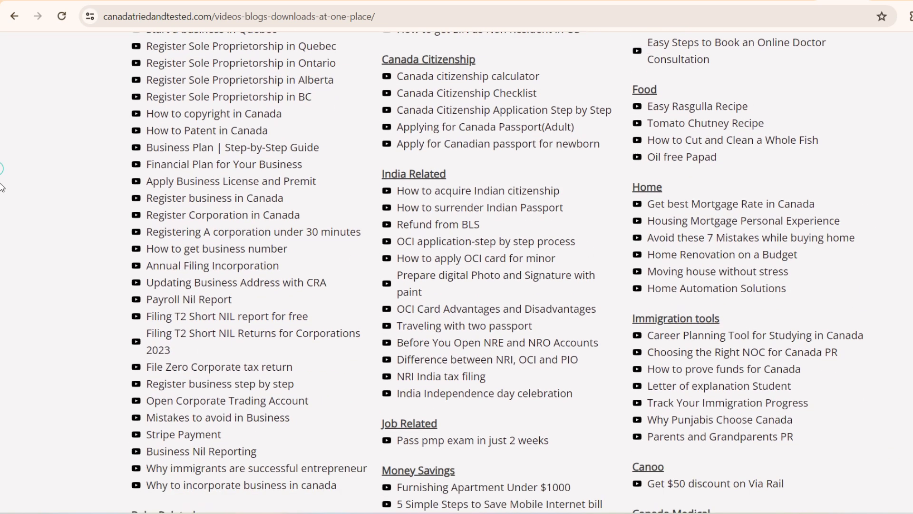